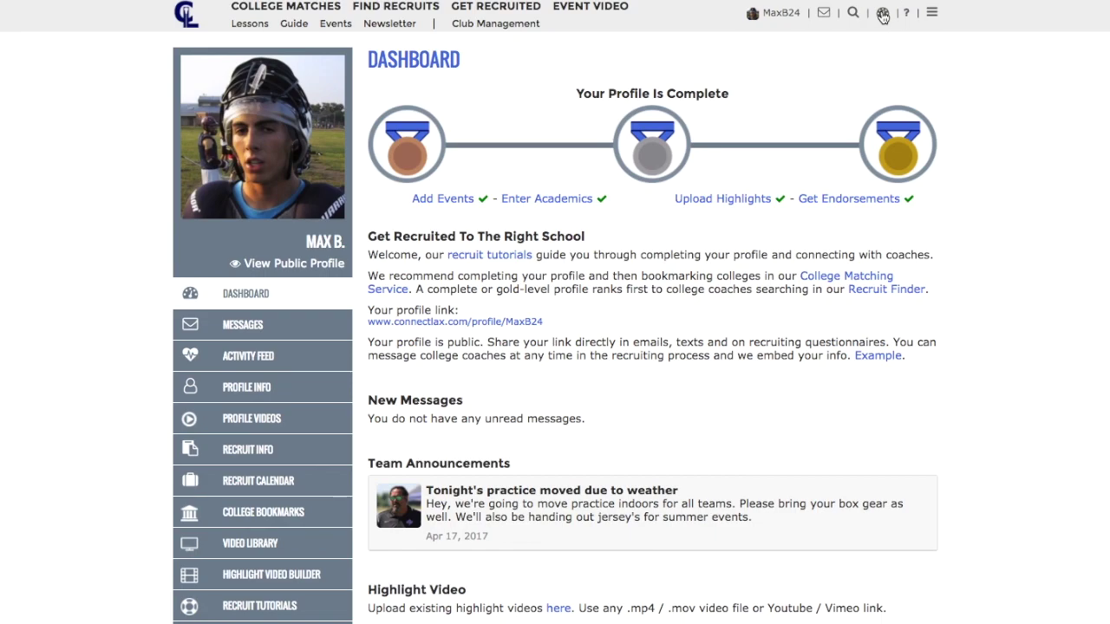
Open the Highlight Video Builder from the Dashboard's left sidebar
{"action": "left_click", "coordinate": [298, 577]}
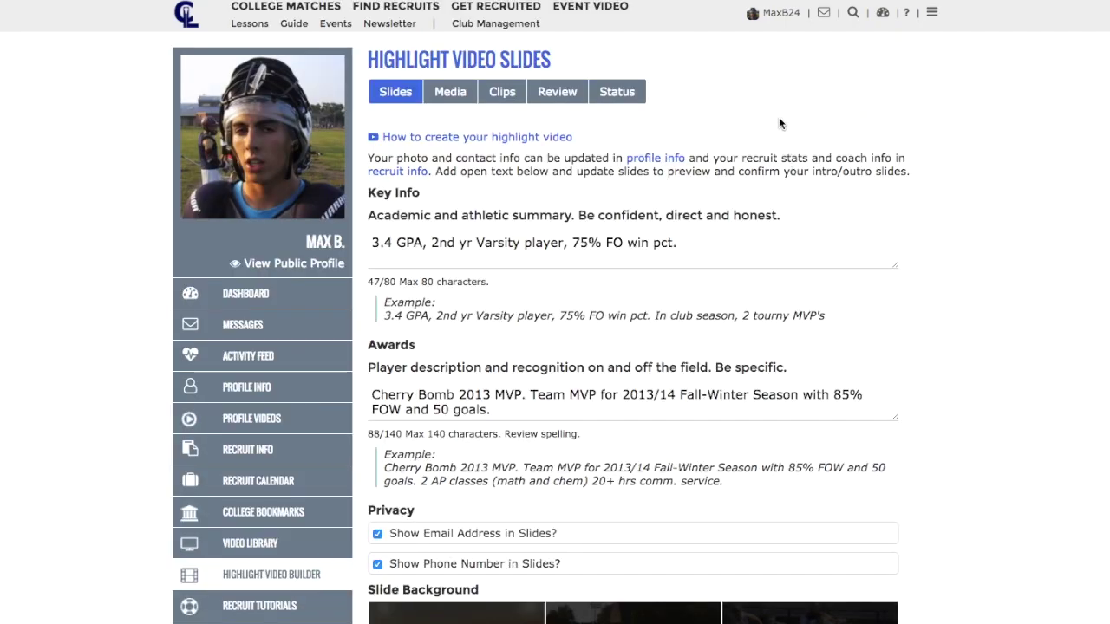
Look over the public recruit profile and its embedded highlight video, then return to the dashboard
{"action": "left_click", "coordinate": [776, 14]}
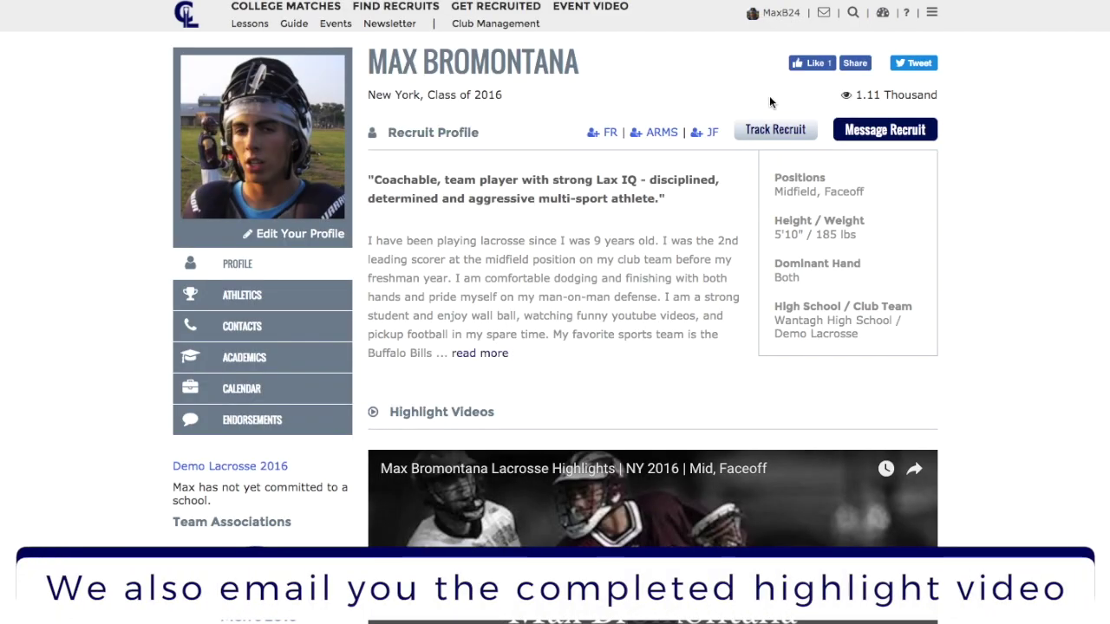
{"action": "scroll", "coordinate": [781, 386], "scroll_direction": "down", "scroll_amount": 4}
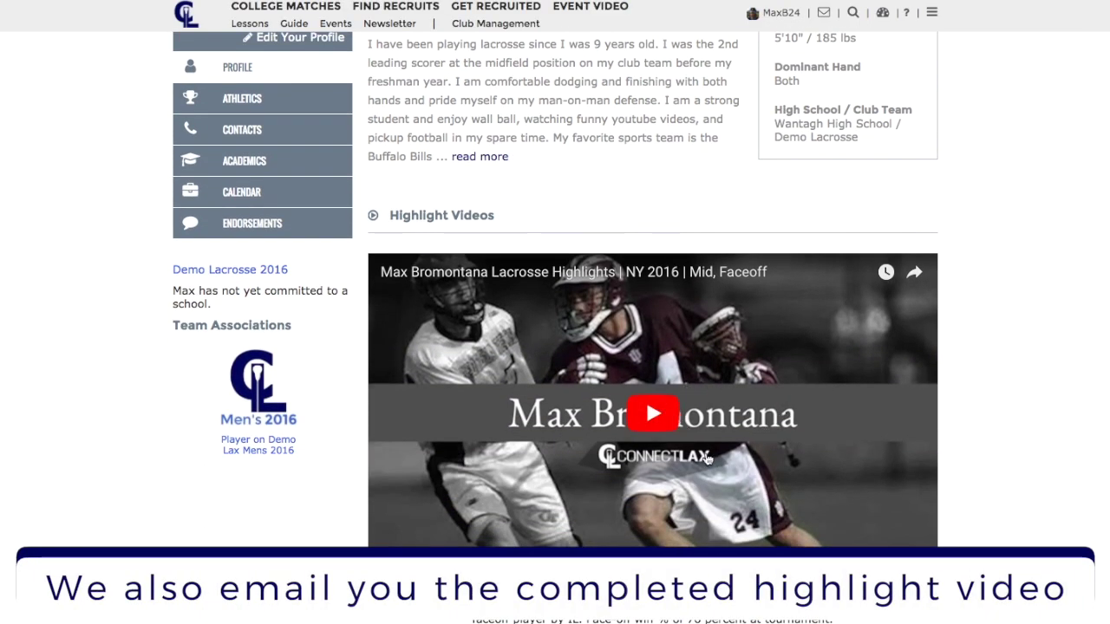
{"action": "scroll", "coordinate": [706, 459], "scroll_direction": "up", "scroll_amount": 4}
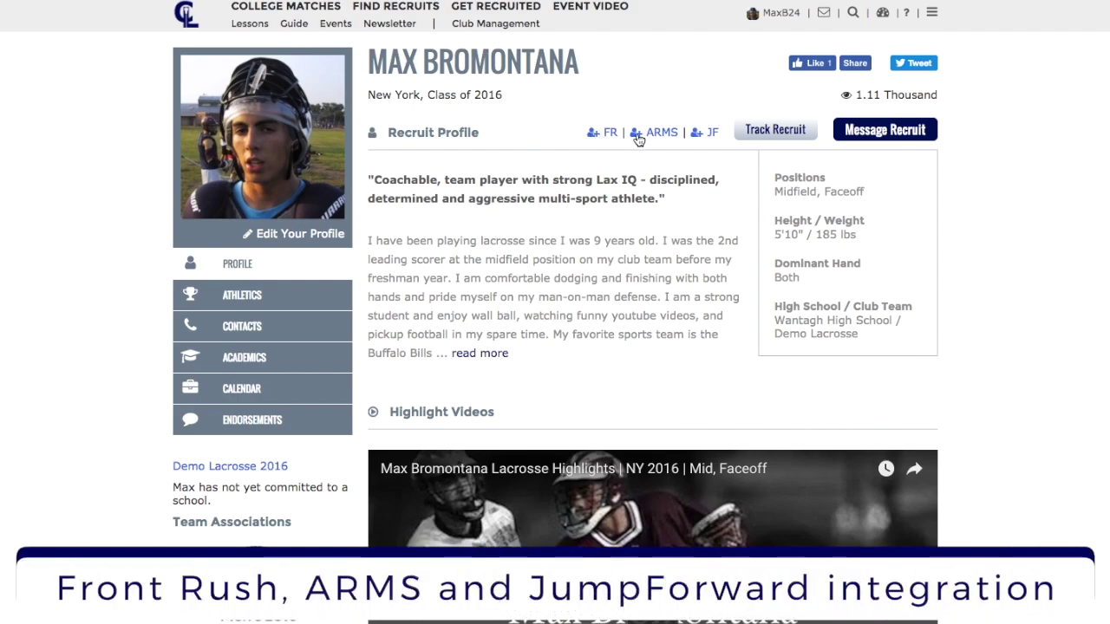
{"action": "left_click", "coordinate": [882, 12]}
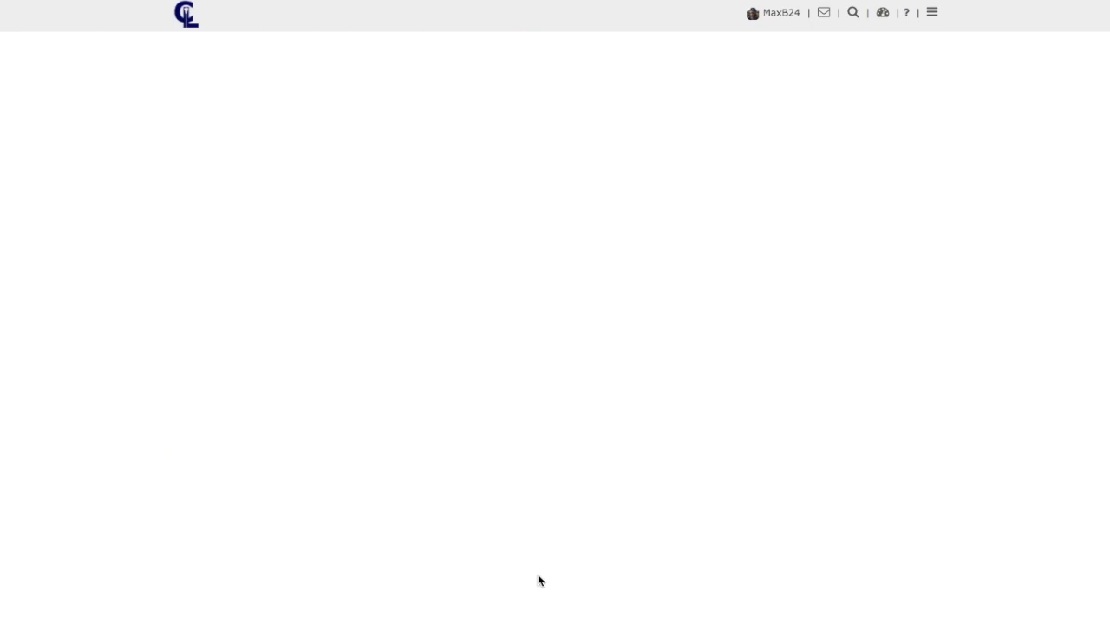
Highlight the Key Info summary and Awards text, then view Preview Slides 1 and 2
{"action": "scroll", "coordinate": [537, 576], "scroll_direction": "down", "scroll_amount": 1}
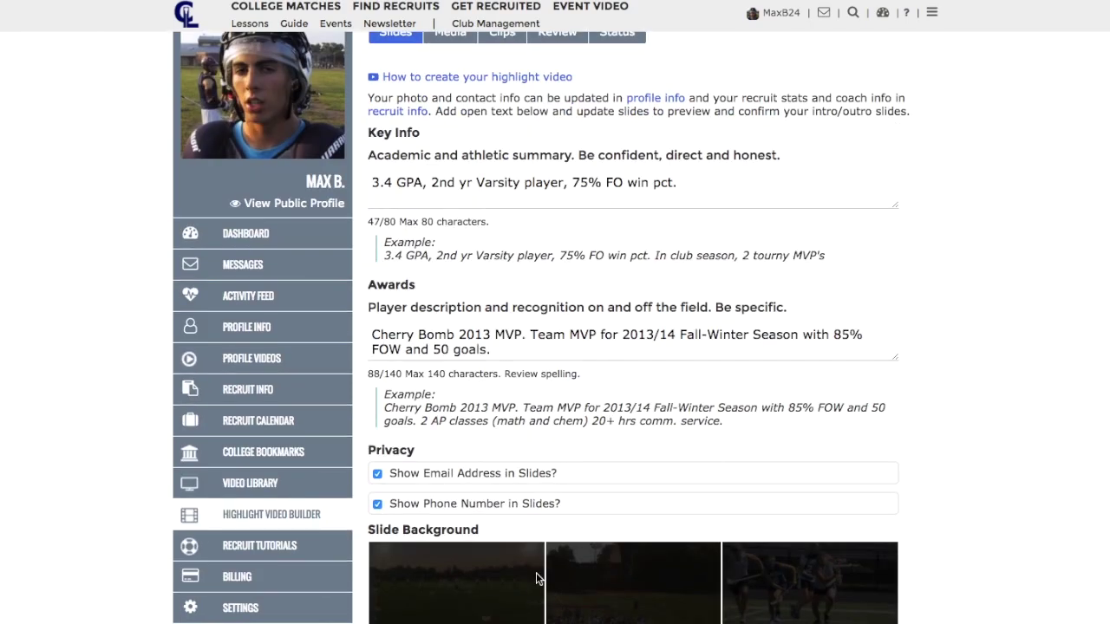
{"action": "left_click_drag", "start_coordinate": [372, 182], "coordinate": [622, 182]}
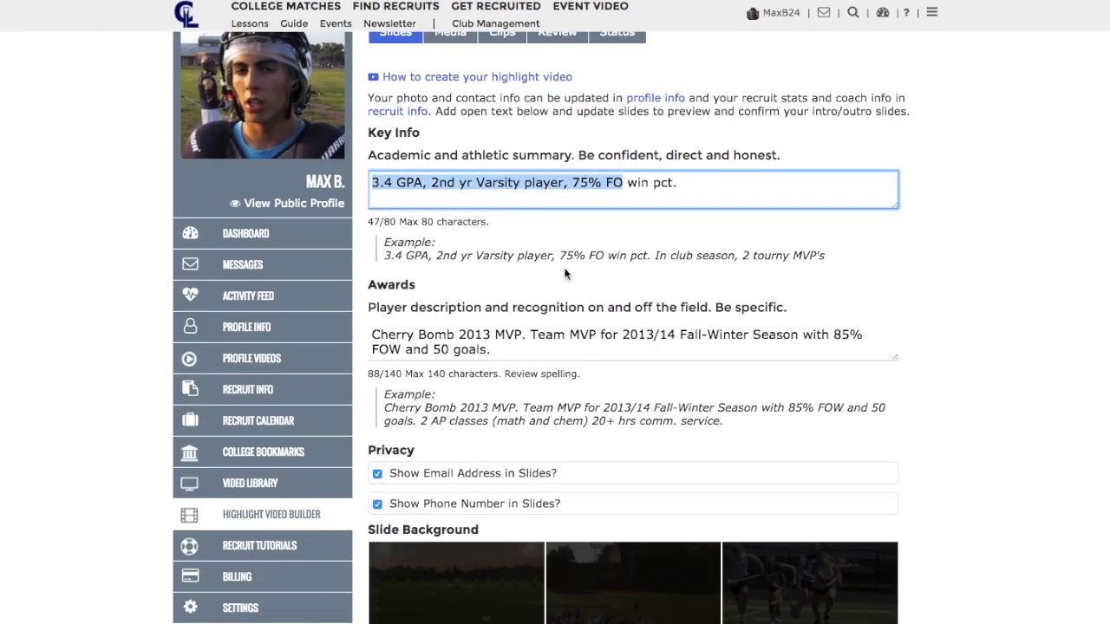
{"action": "left_click_drag", "start_coordinate": [401, 335], "coordinate": [497, 348]}
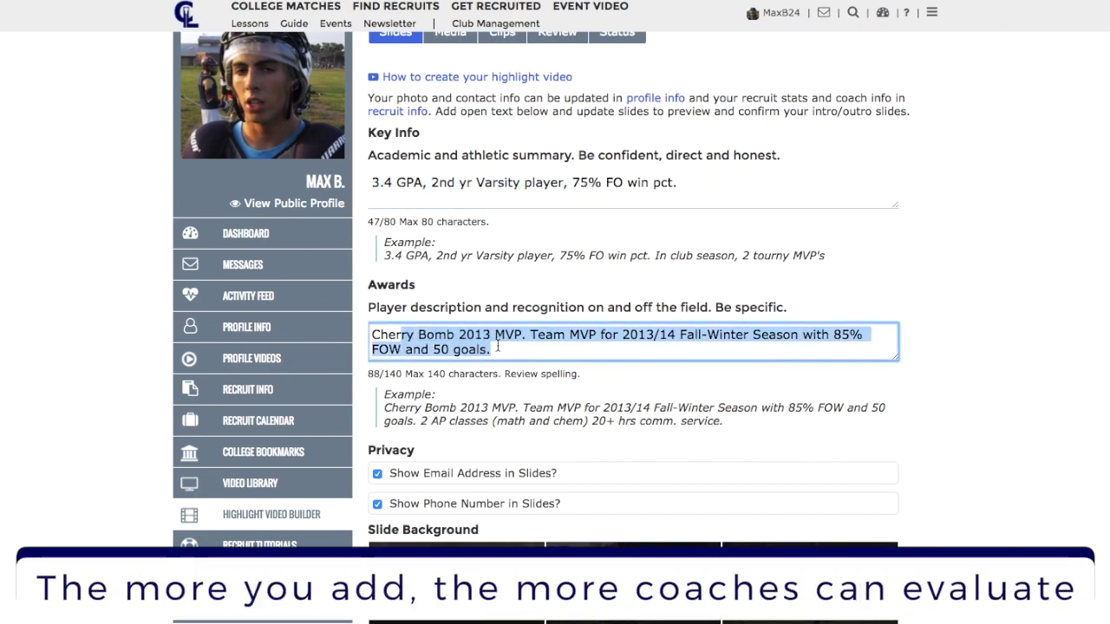
{"action": "scroll", "coordinate": [650, 353], "scroll_direction": "down", "scroll_amount": 3}
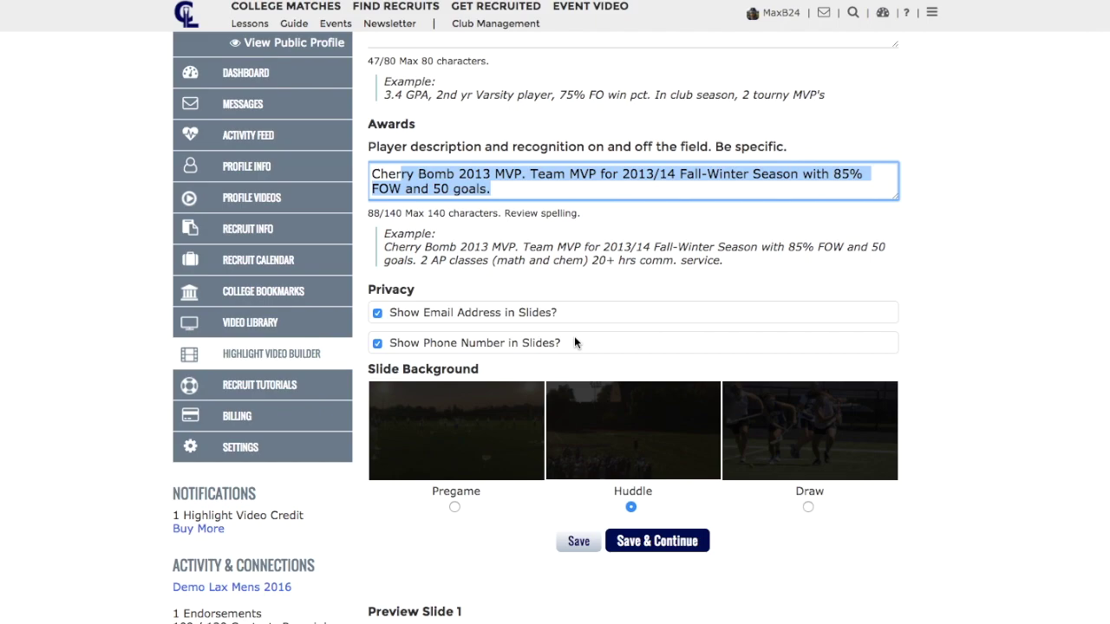
{"action": "scroll", "coordinate": [574, 343], "scroll_direction": "down", "scroll_amount": 9}
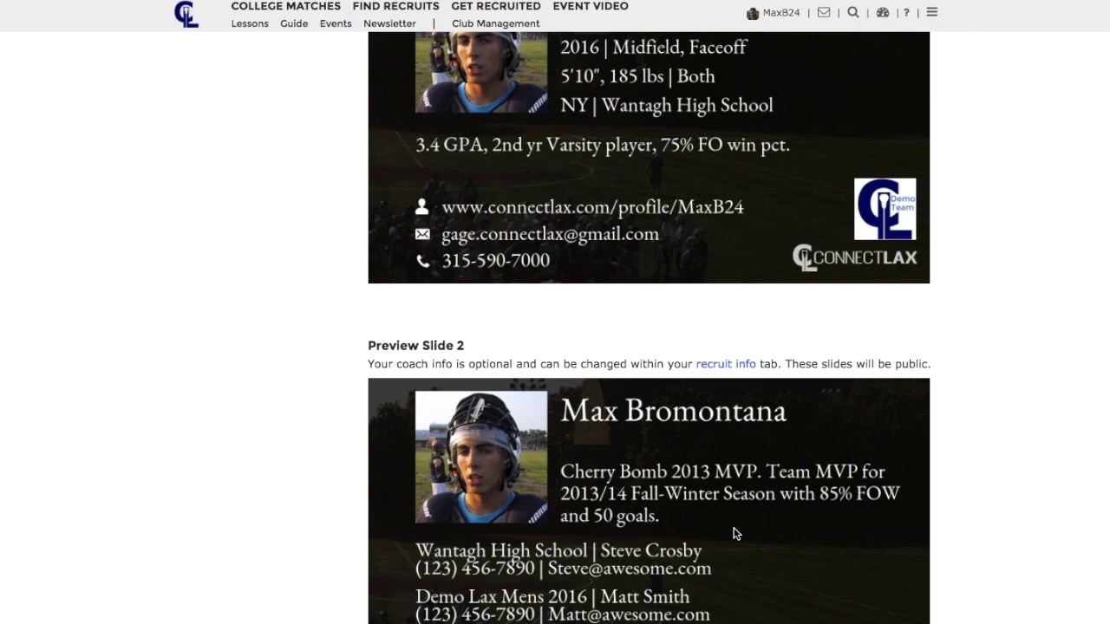
Check the recruit info page with the coach details
{"action": "scroll", "coordinate": [733, 533], "scroll_direction": "up", "scroll_amount": 3}
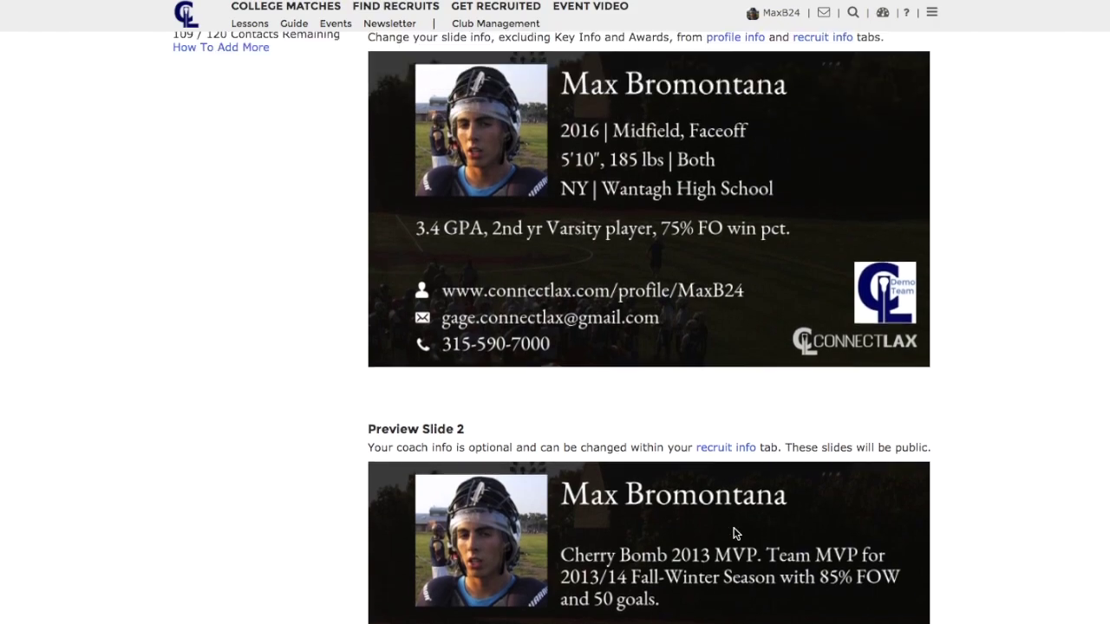
{"action": "scroll", "coordinate": [733, 528], "scroll_direction": "down", "scroll_amount": 2}
{"action": "left_click", "coordinate": [733, 496]}
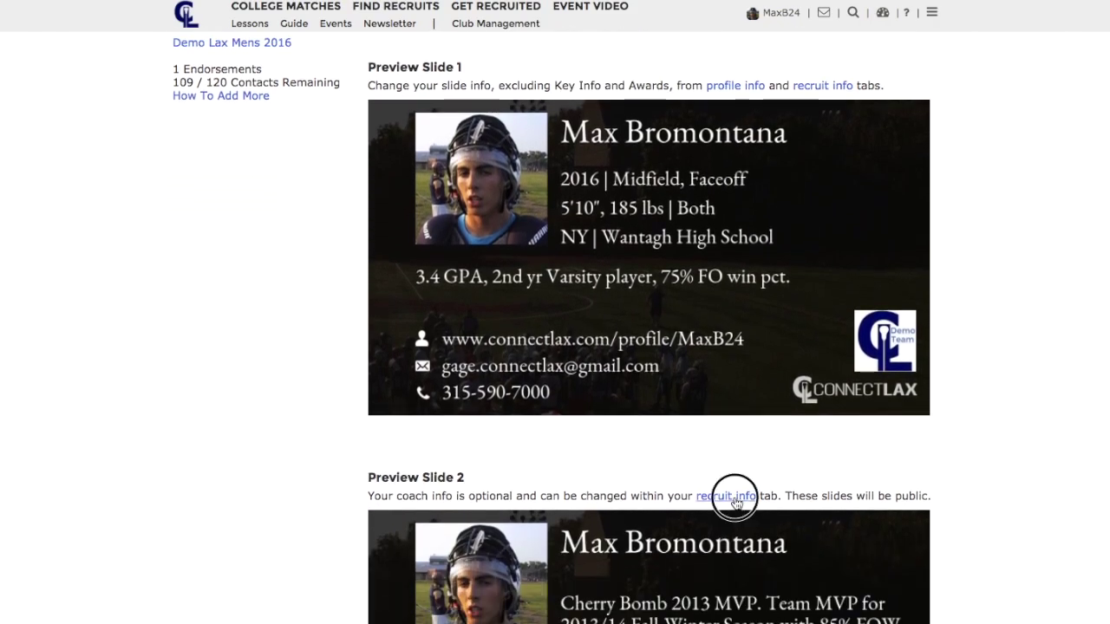
{"action": "scroll", "coordinate": [736, 503], "scroll_direction": "down", "scroll_amount": 20}
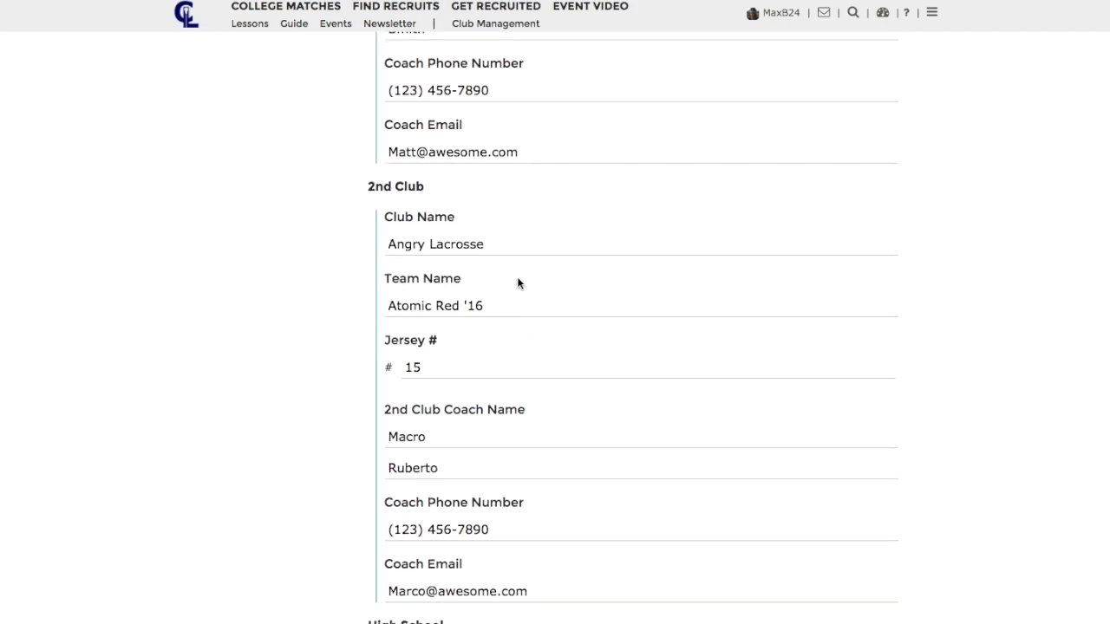
{"action": "scroll", "coordinate": [518, 280], "scroll_direction": "up", "scroll_amount": 5}
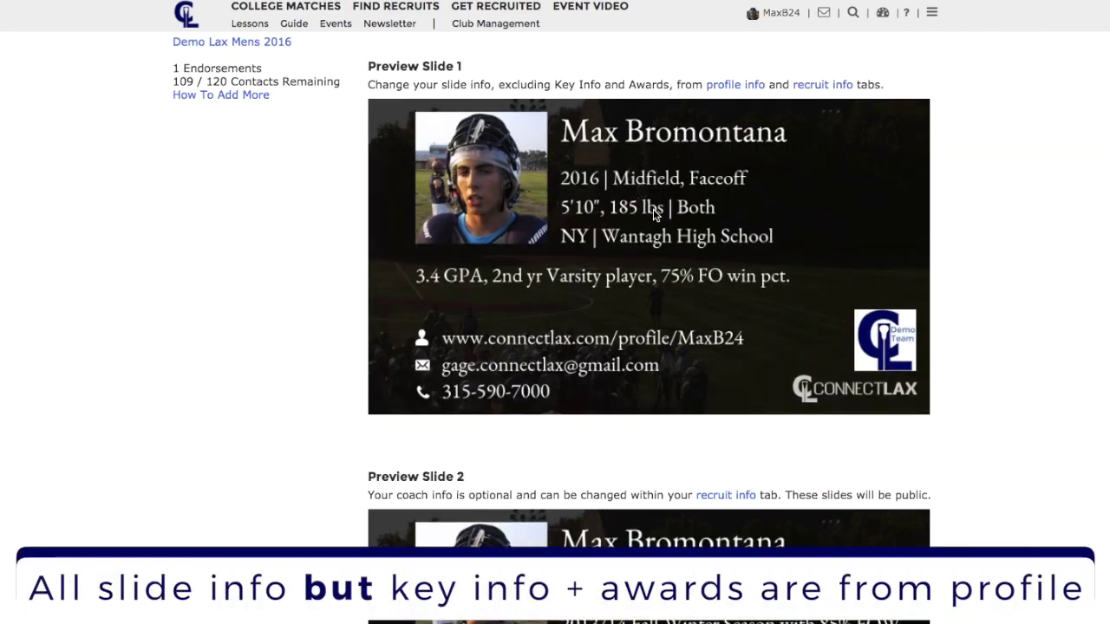
Save the intro slide settings and move on to the Media step
{"action": "scroll", "coordinate": [652, 210], "scroll_direction": "up", "scroll_amount": 5}
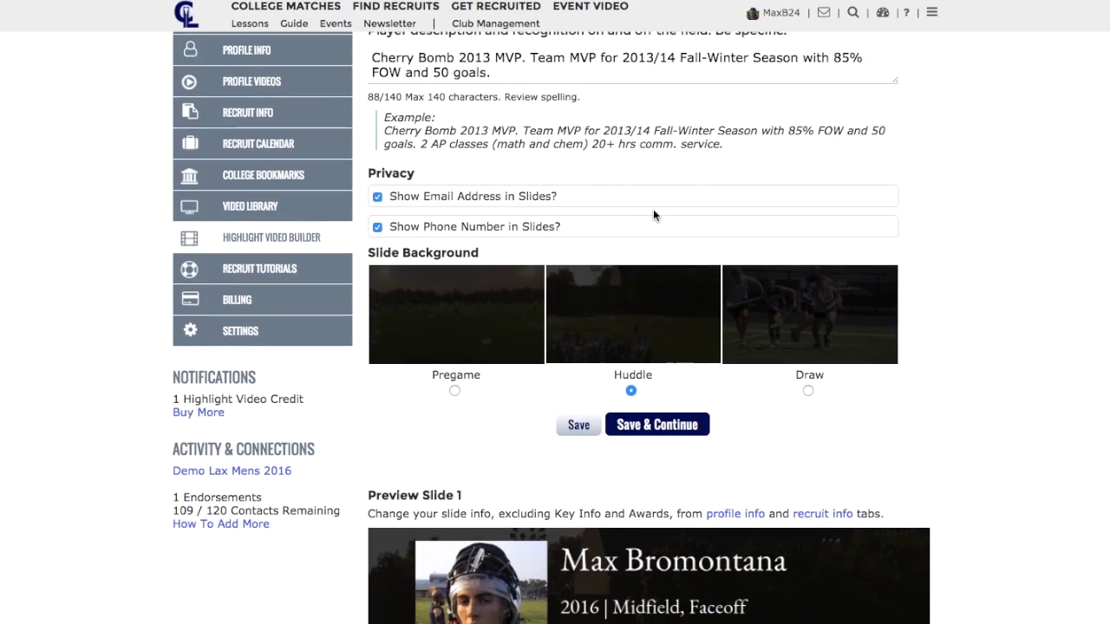
{"action": "left_click", "coordinate": [561, 434]}
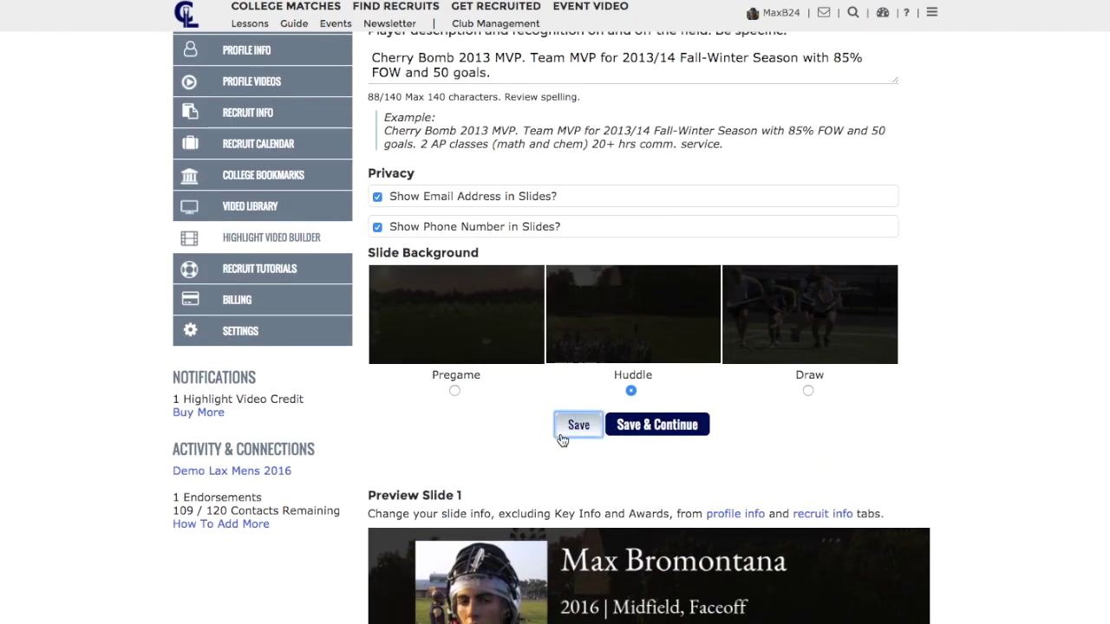
{"action": "left_click", "coordinate": [442, 94]}
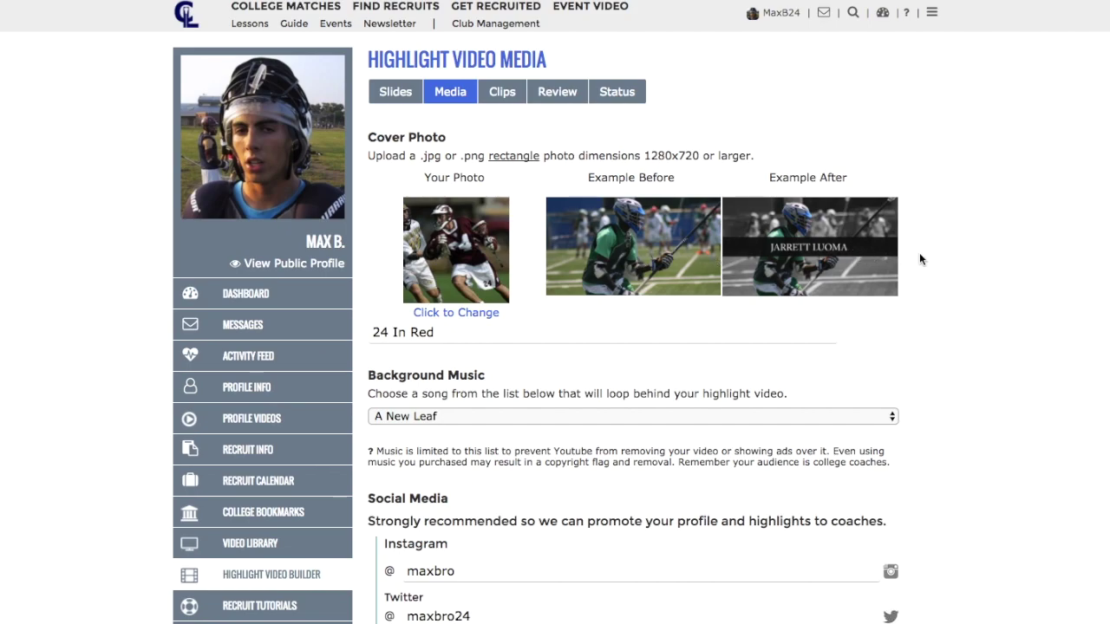
Choose A New Leaf as background music and enter the player's Instagram and Twitter handles
{"action": "scroll", "coordinate": [919, 252], "scroll_direction": "down", "scroll_amount": 3}
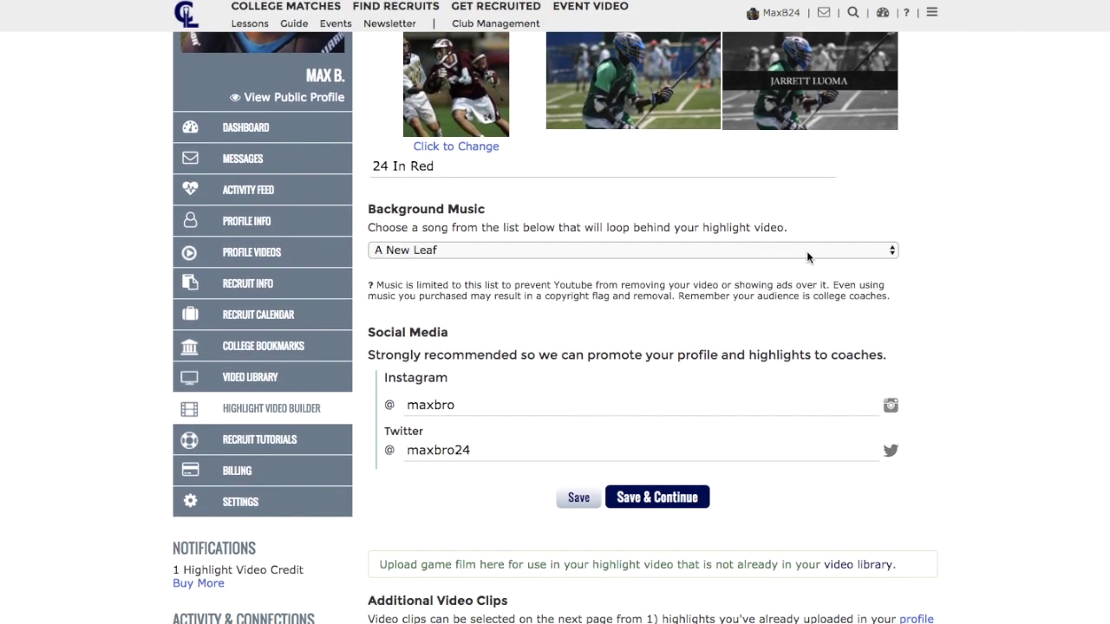
{"action": "left_click", "coordinate": [775, 250]}
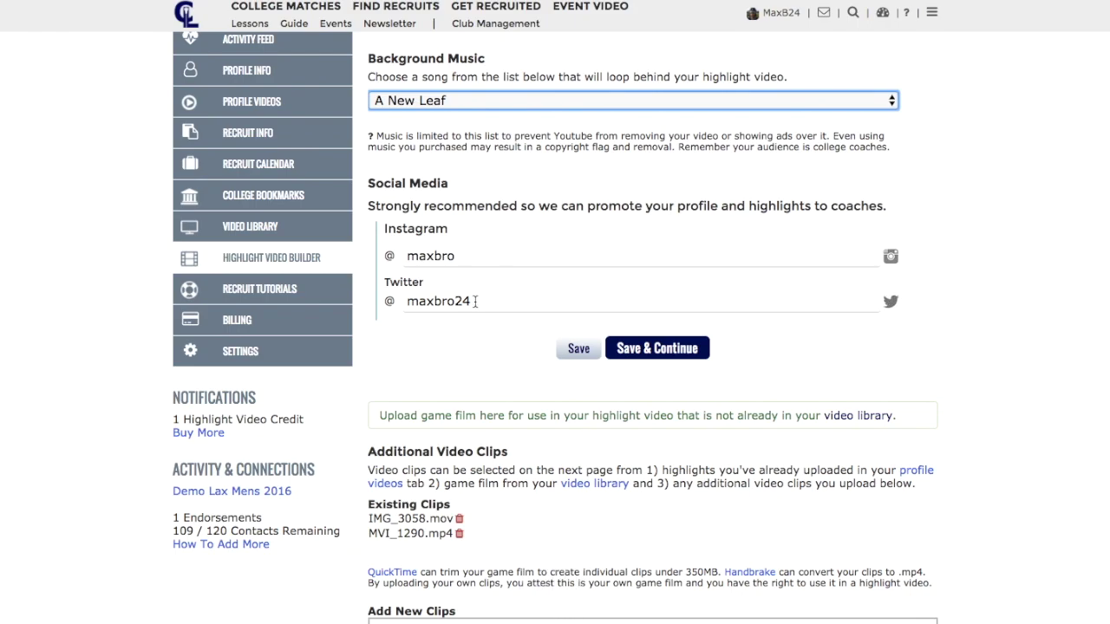
{"action": "scroll", "coordinate": [476, 301], "scroll_direction": "down", "scroll_amount": 5}
{"action": "scroll", "coordinate": [473, 303], "scroll_direction": "up", "scroll_amount": 1}
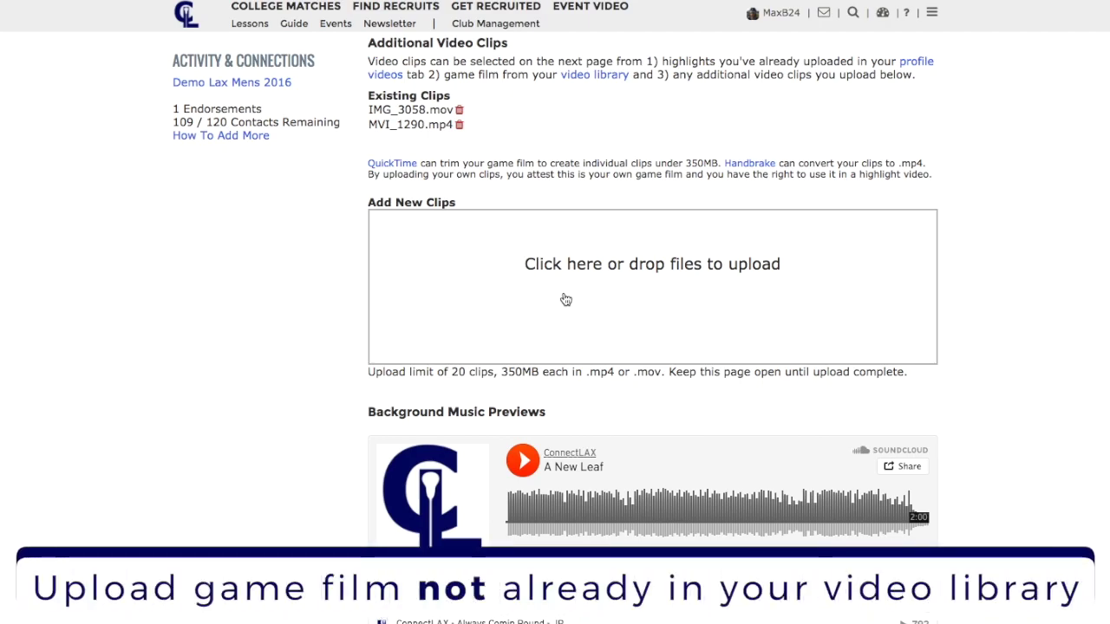
{"action": "scroll", "coordinate": [565, 299], "scroll_direction": "up", "scroll_amount": 6}
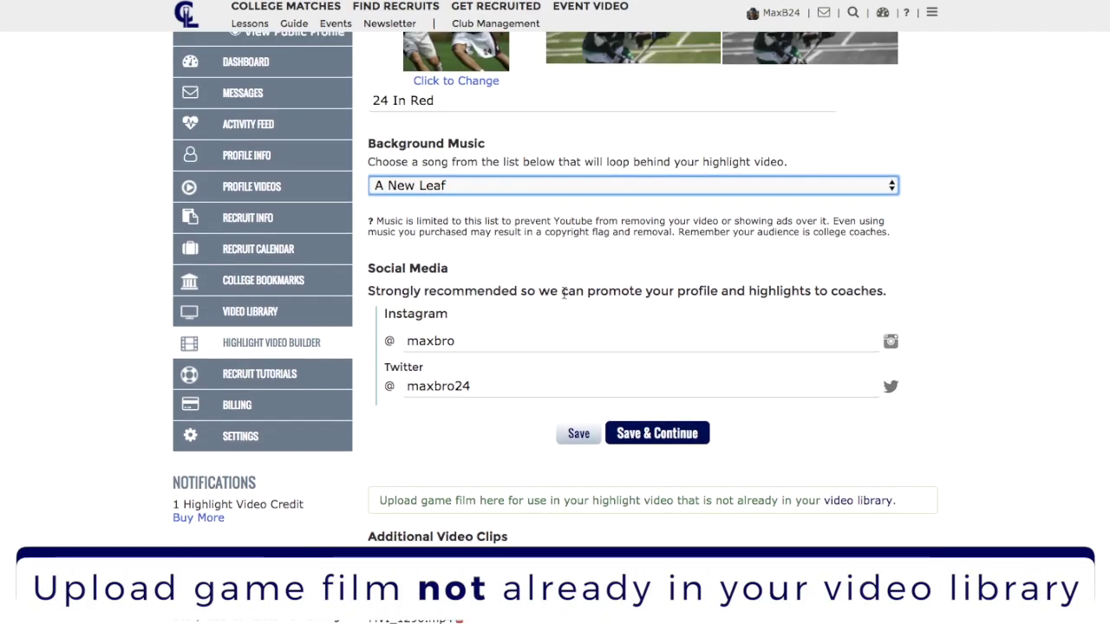
Browse the shared Dec 29 game film in the Video Library, then return to the builder
{"action": "left_click", "coordinate": [338, 314]}
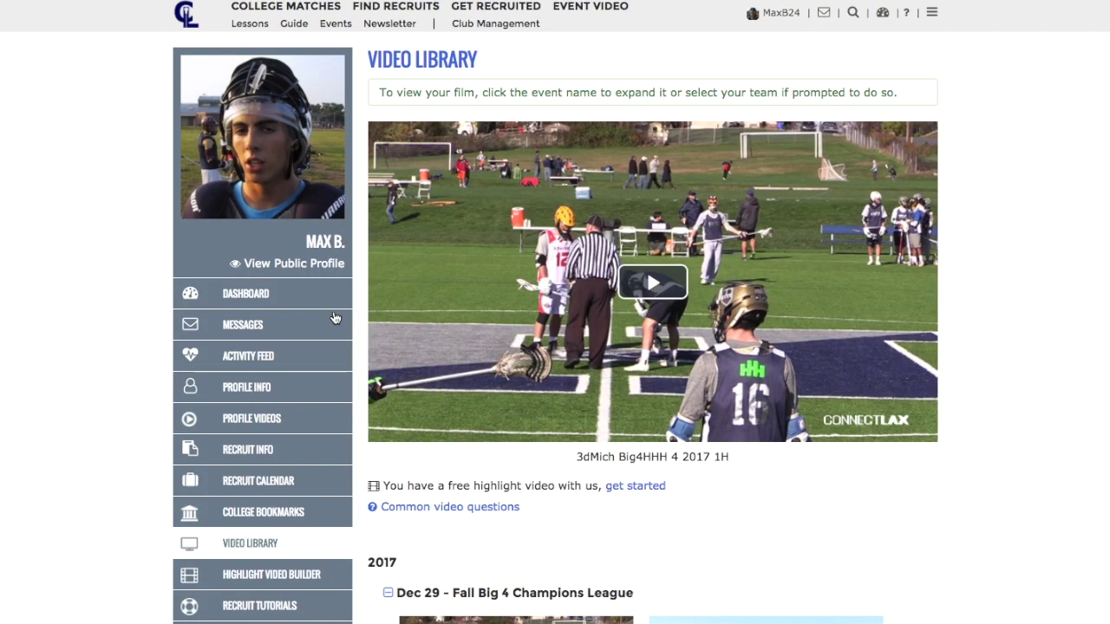
{"action": "scroll", "coordinate": [335, 317], "scroll_direction": "down", "scroll_amount": 2}
{"action": "scroll", "coordinate": [334, 317], "scroll_direction": "down", "scroll_amount": 1}
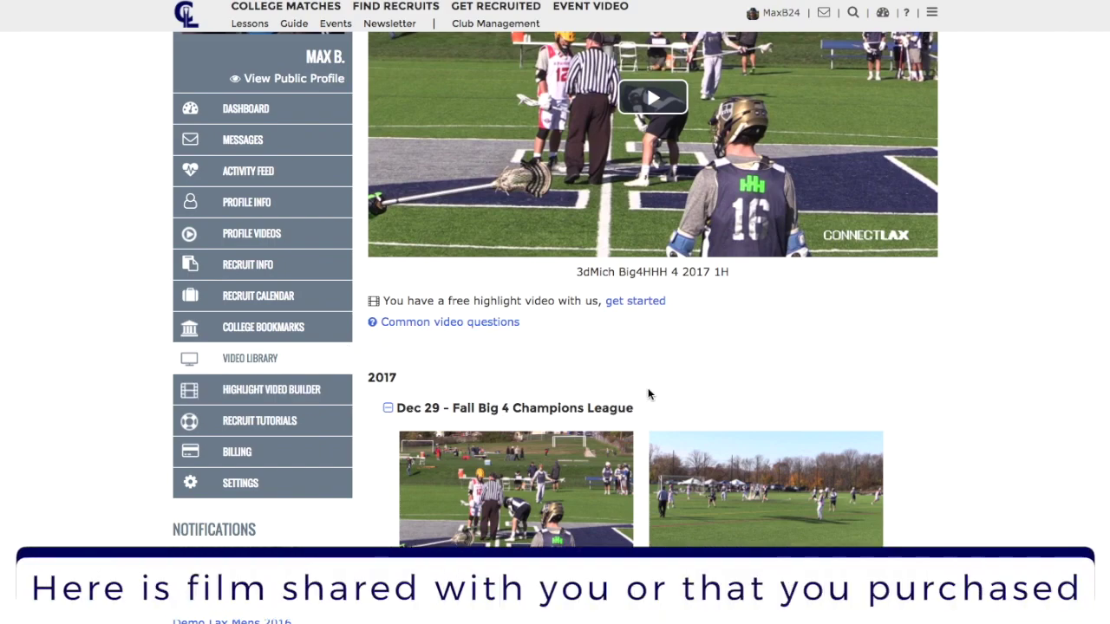
{"action": "left_click", "coordinate": [305, 389]}
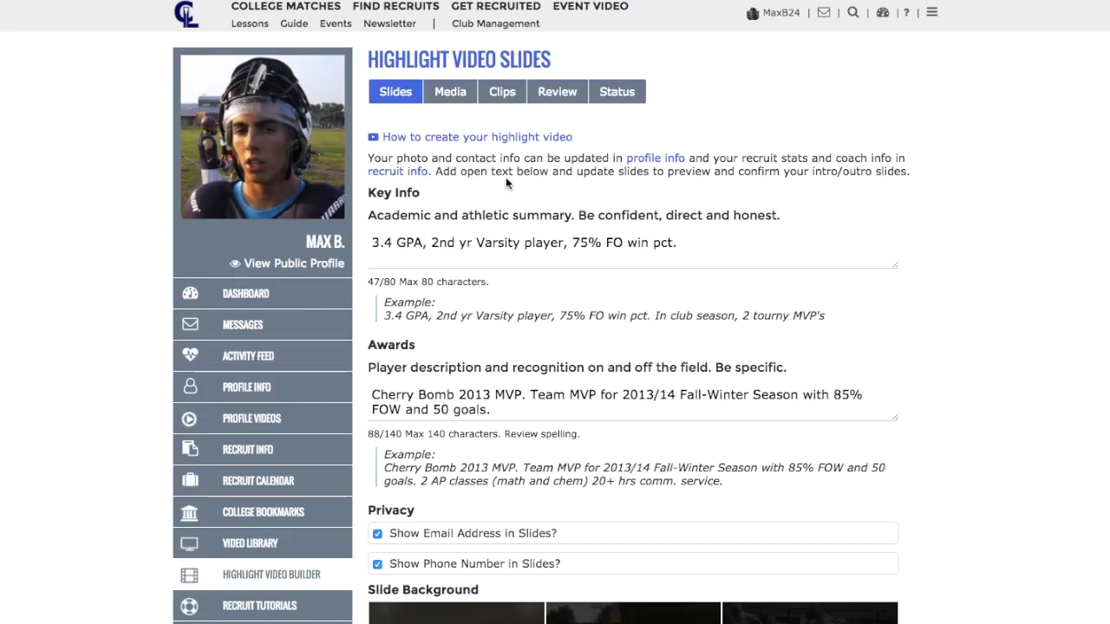
On the Media page, highlight the existing clips IMG_3058.mov and MVI_1290.mp4
{"action": "left_click", "coordinate": [449, 101]}
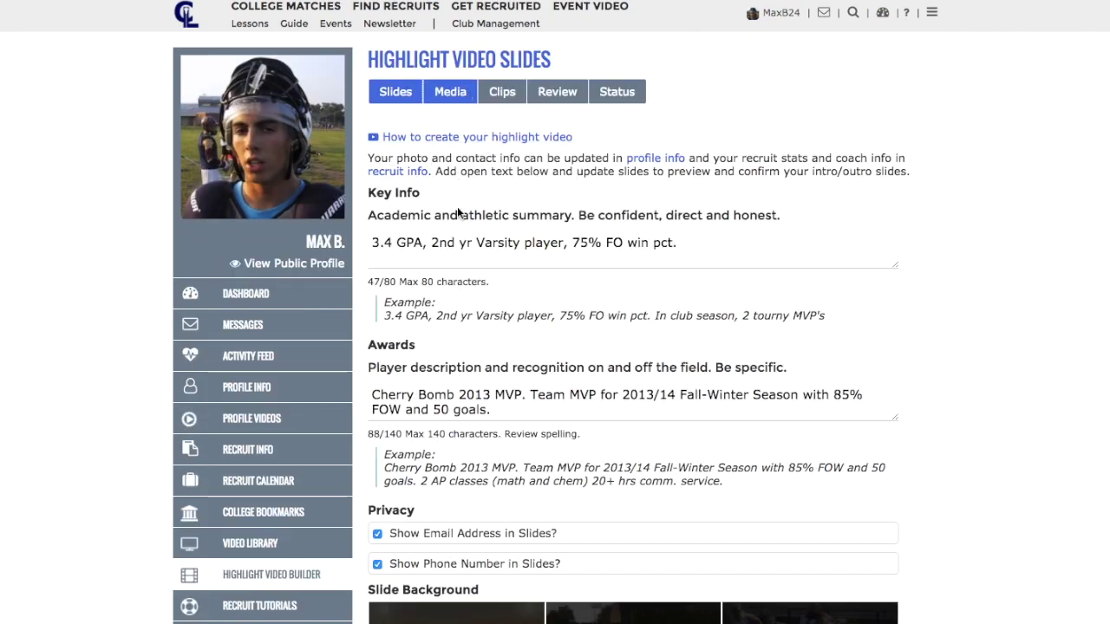
{"action": "scroll", "coordinate": [460, 248], "scroll_direction": "down", "scroll_amount": 5}
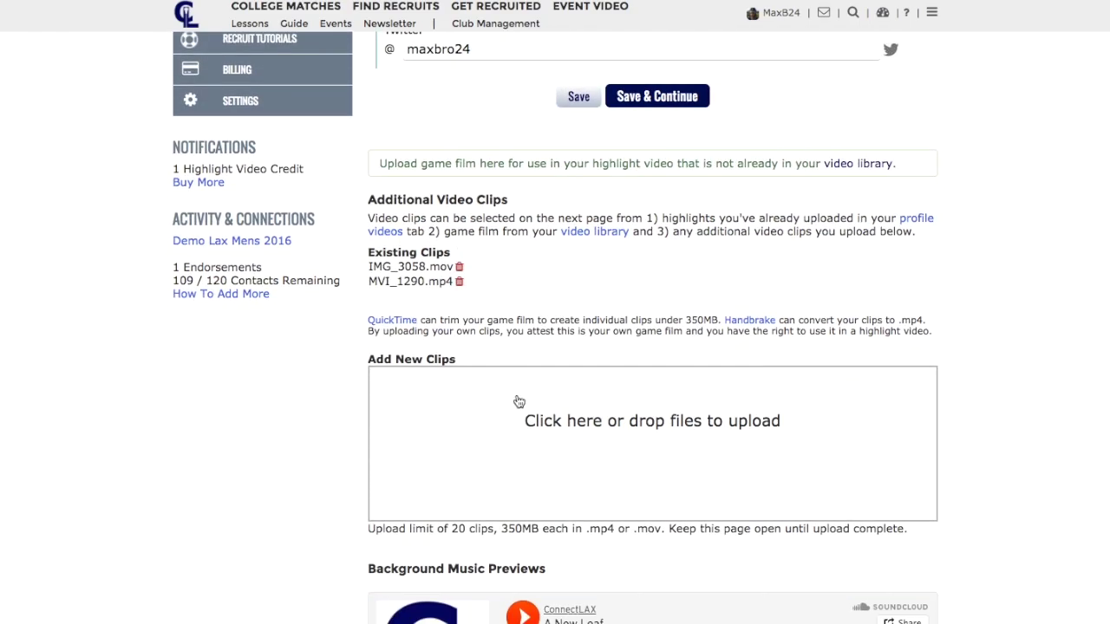
{"action": "left_click_drag", "start_coordinate": [368, 269], "coordinate": [451, 285]}
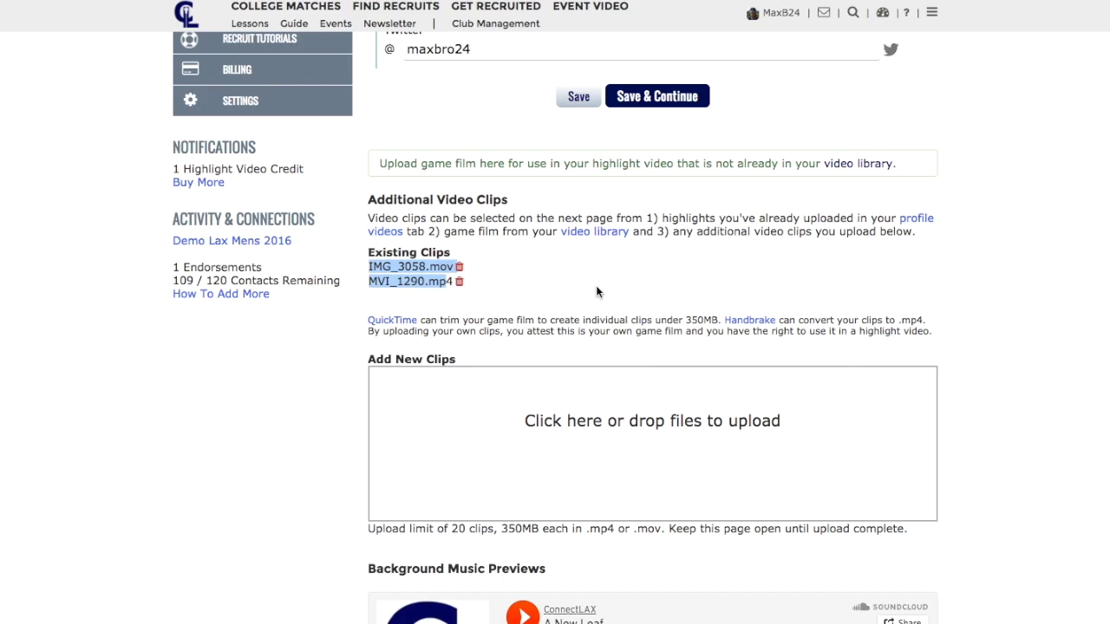
{"action": "scroll", "coordinate": [497, 95], "scroll_direction": "up", "scroll_amount": 5}
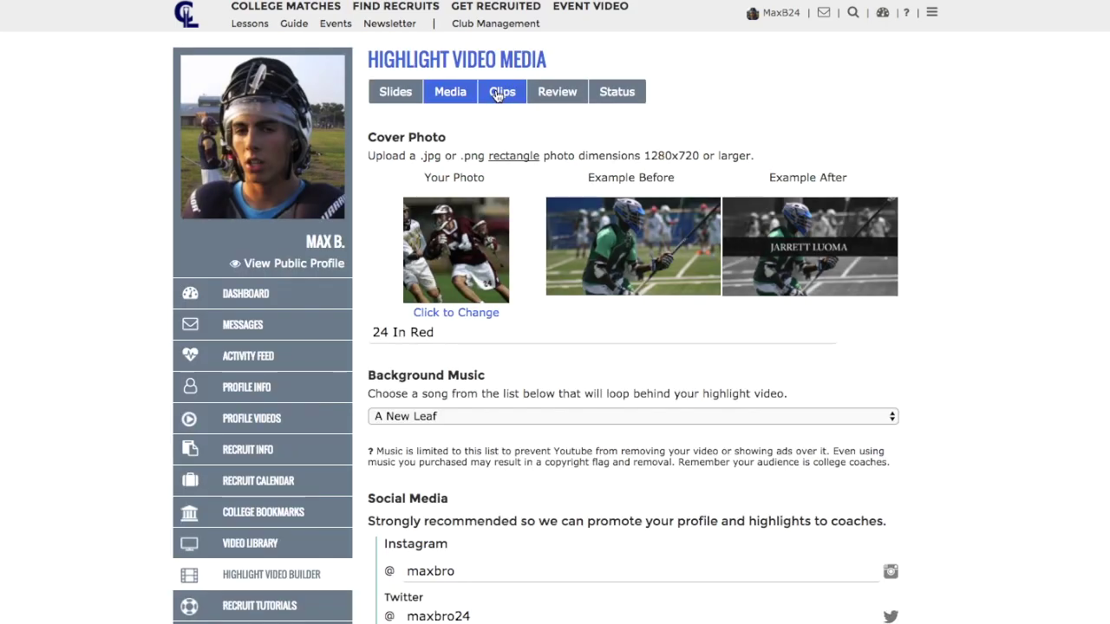
Reorder the clips, then put the 3dMich Big4HHH 4 2017 1H clip back in first place
{"action": "left_click", "coordinate": [498, 95]}
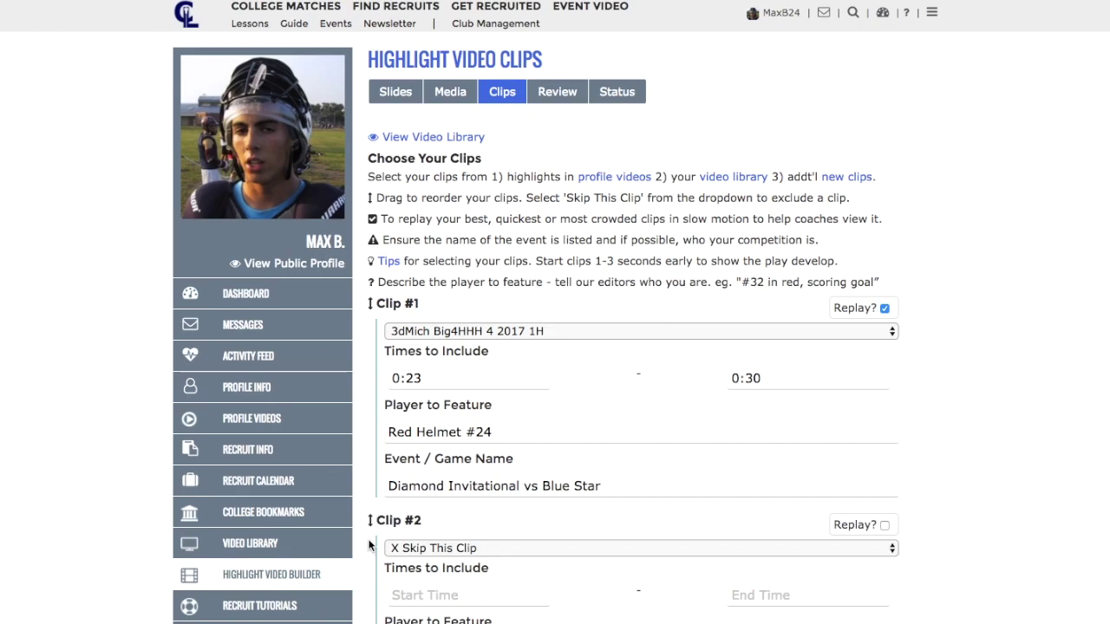
{"action": "left_click_drag", "start_coordinate": [370, 527], "coordinate": [359, 617]}
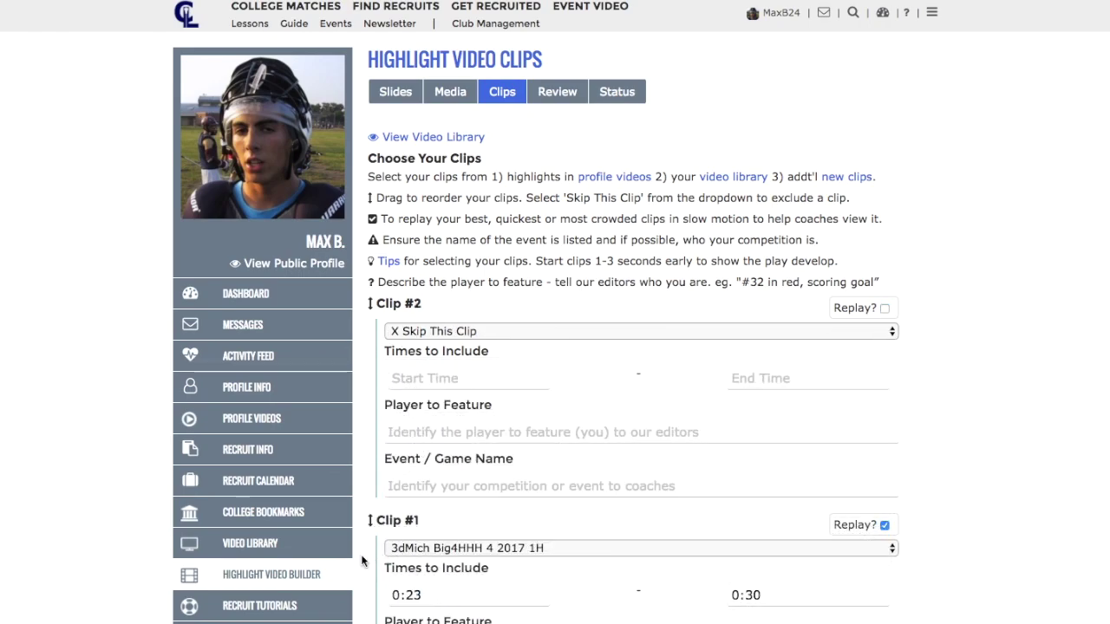
{"action": "left_click_drag", "start_coordinate": [368, 523], "coordinate": [368, 357]}
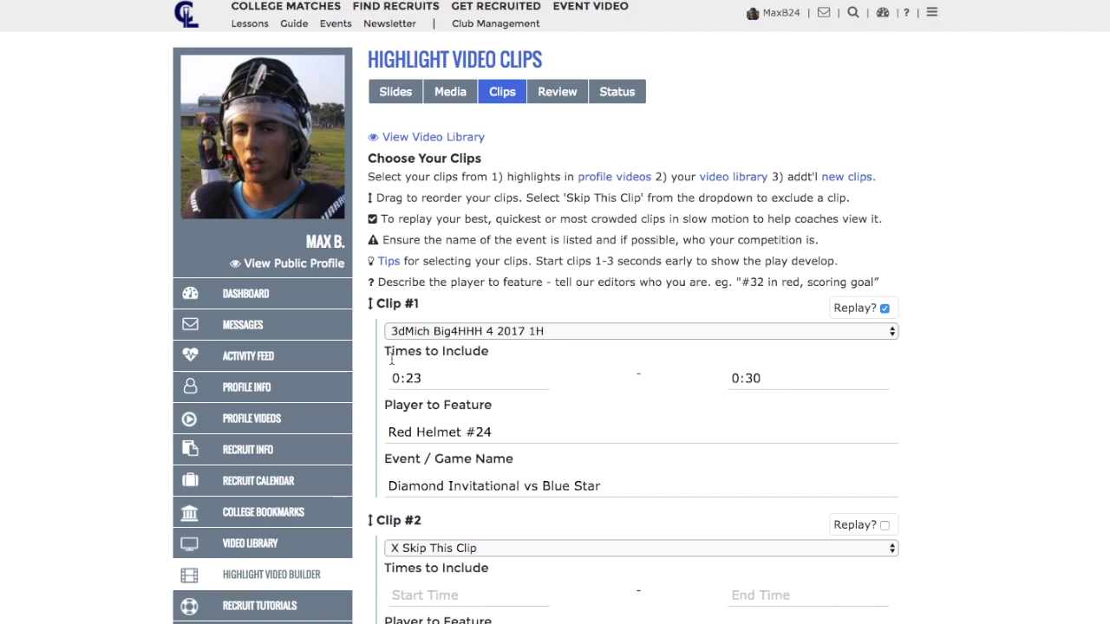
{"action": "left_click", "coordinate": [433, 331]}
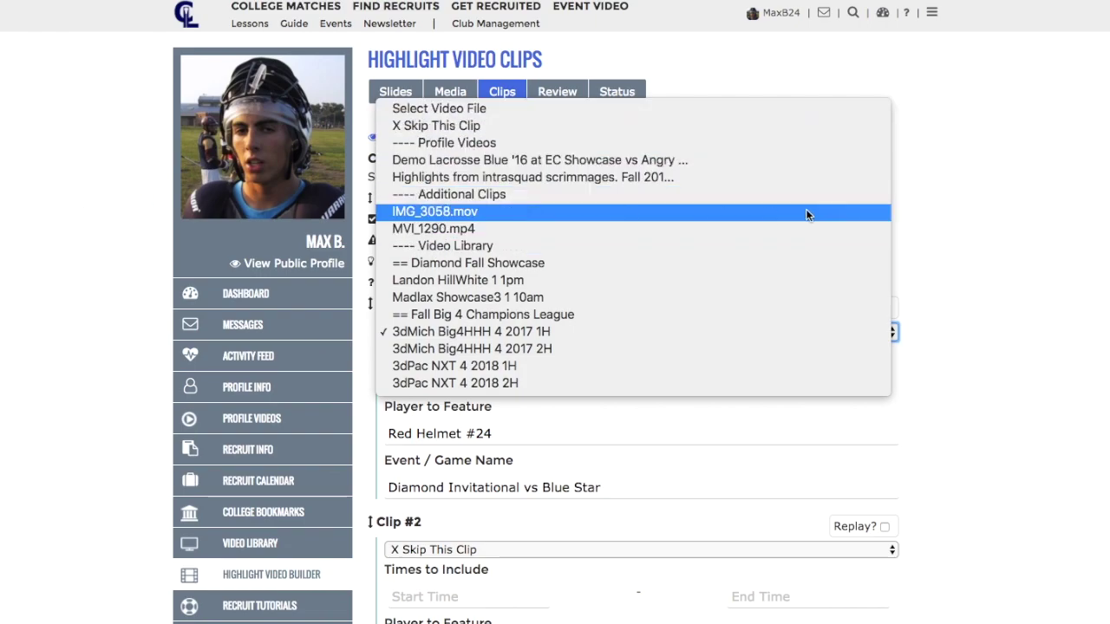
{"action": "left_click", "coordinate": [797, 327]}
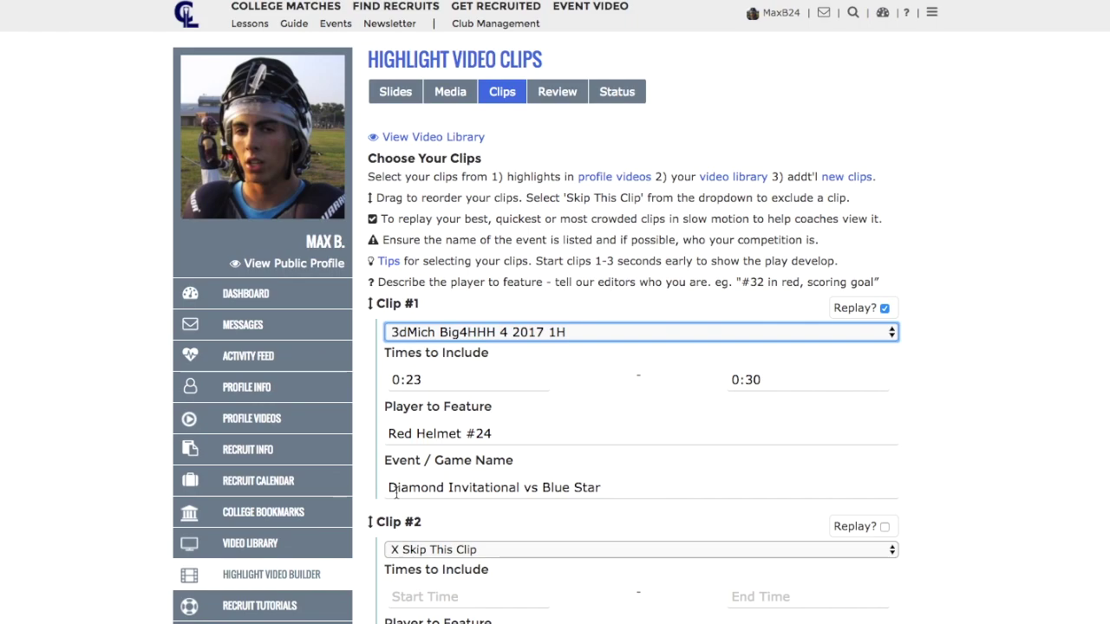
{"action": "mouse_move", "coordinate": [371, 522]}
{"action": "left_mouse_down"}
{"action": "mouse_move", "coordinate": [372, 460]}
{"action": "mouse_move", "coordinate": [373, 530]}
{"action": "left_mouse_up"}
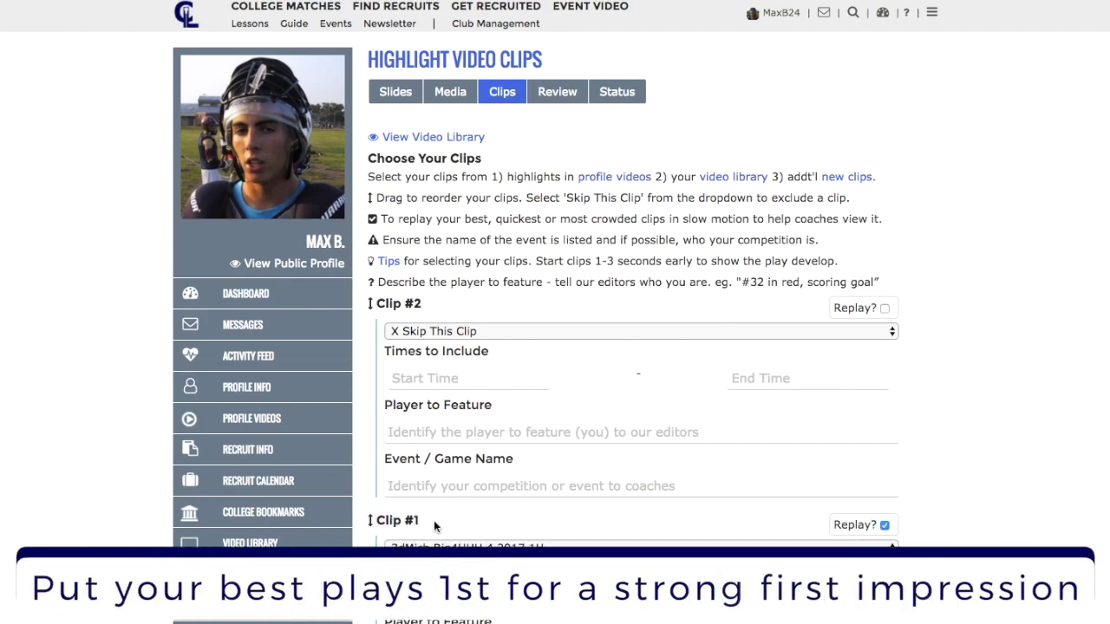
{"action": "left_click_drag", "start_coordinate": [371, 521], "coordinate": [375, 328]}
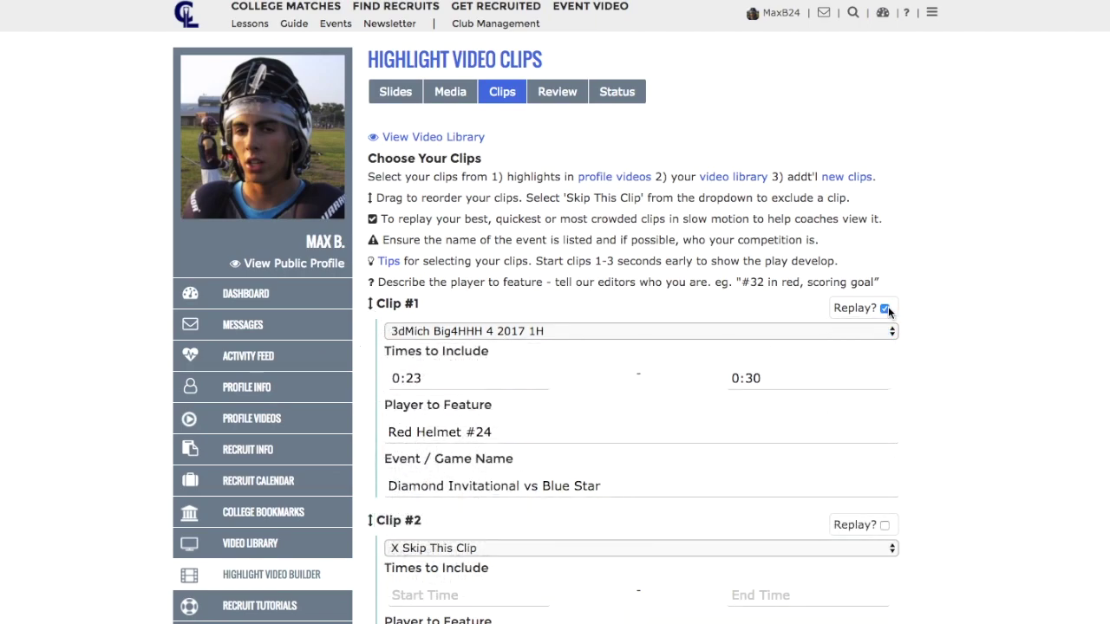
{"action": "left_click", "coordinate": [884, 309]}
{"action": "left_click", "coordinate": [885, 309]}
On the Review page, play and pause the Clip #1 preview (0:23–0:30)
{"action": "left_click", "coordinate": [555, 95]}
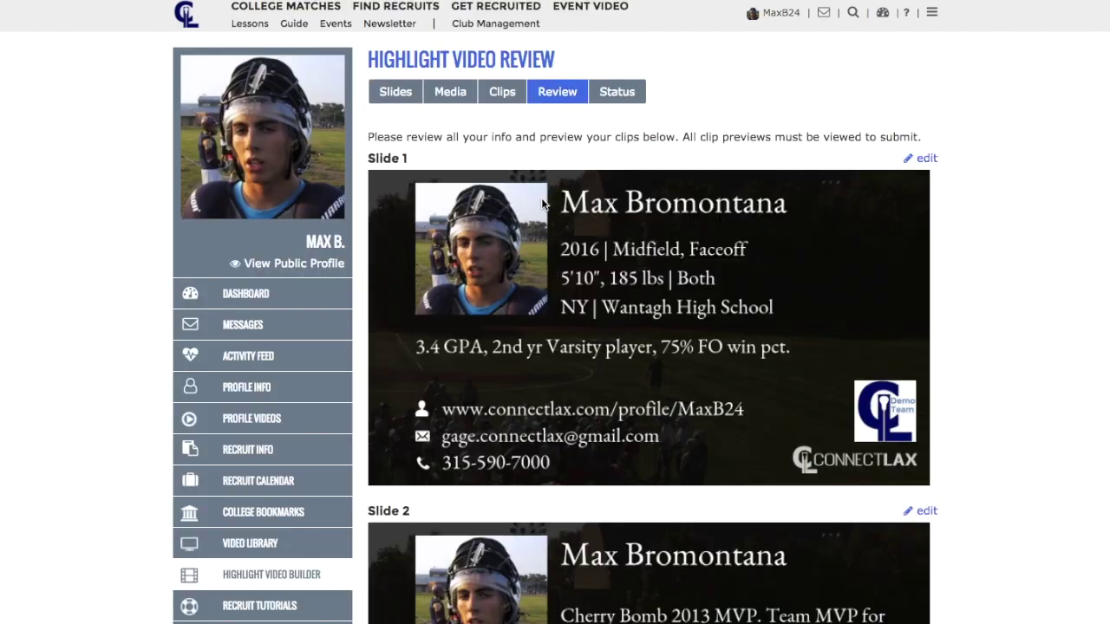
{"action": "scroll", "coordinate": [542, 203], "scroll_direction": "down", "scroll_amount": 8}
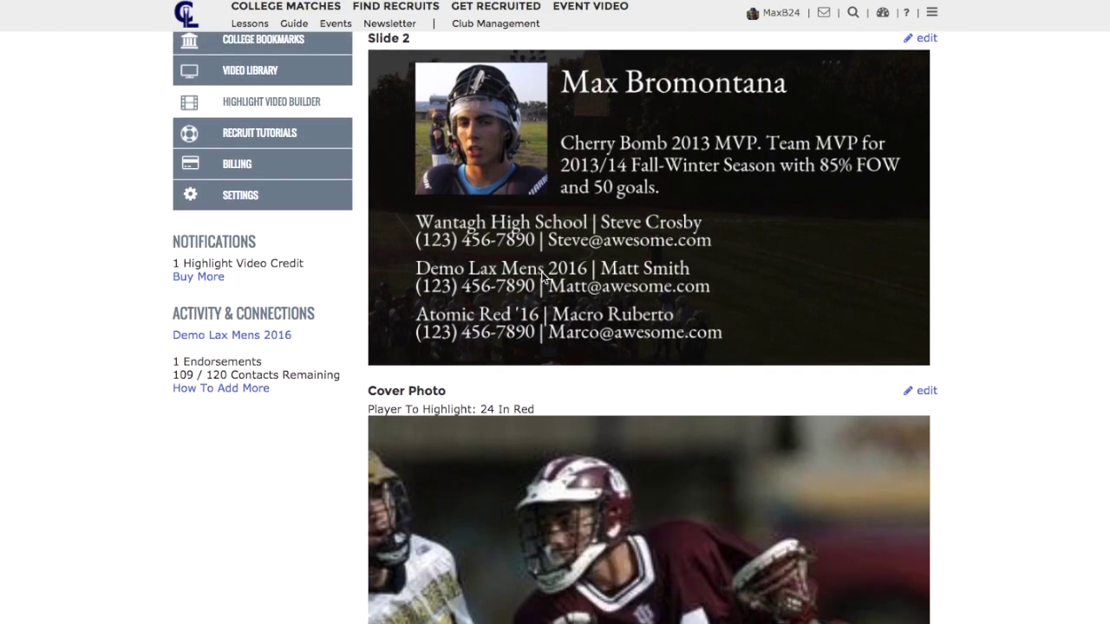
{"action": "scroll", "coordinate": [542, 277], "scroll_direction": "down", "scroll_amount": 10}
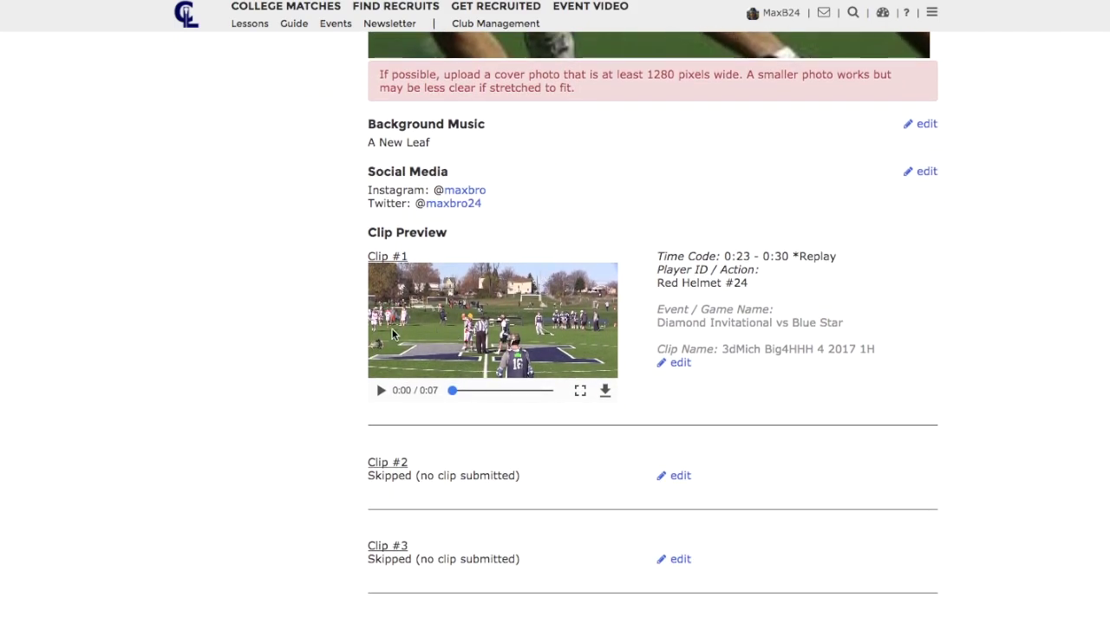
{"action": "left_click", "coordinate": [380, 391]}
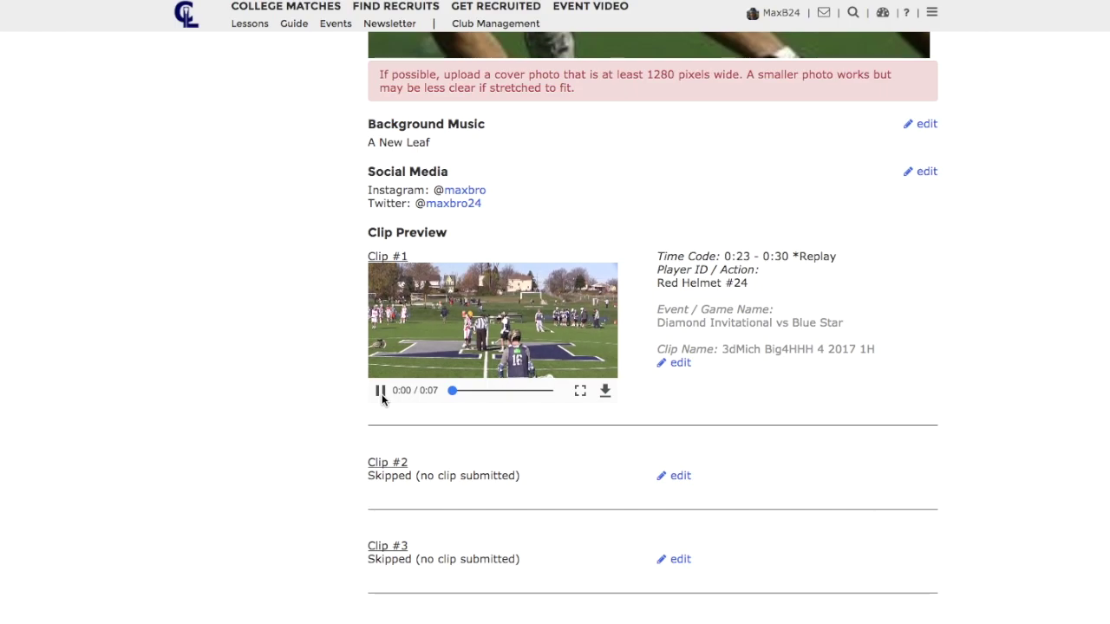
{"action": "left_click", "coordinate": [381, 391]}
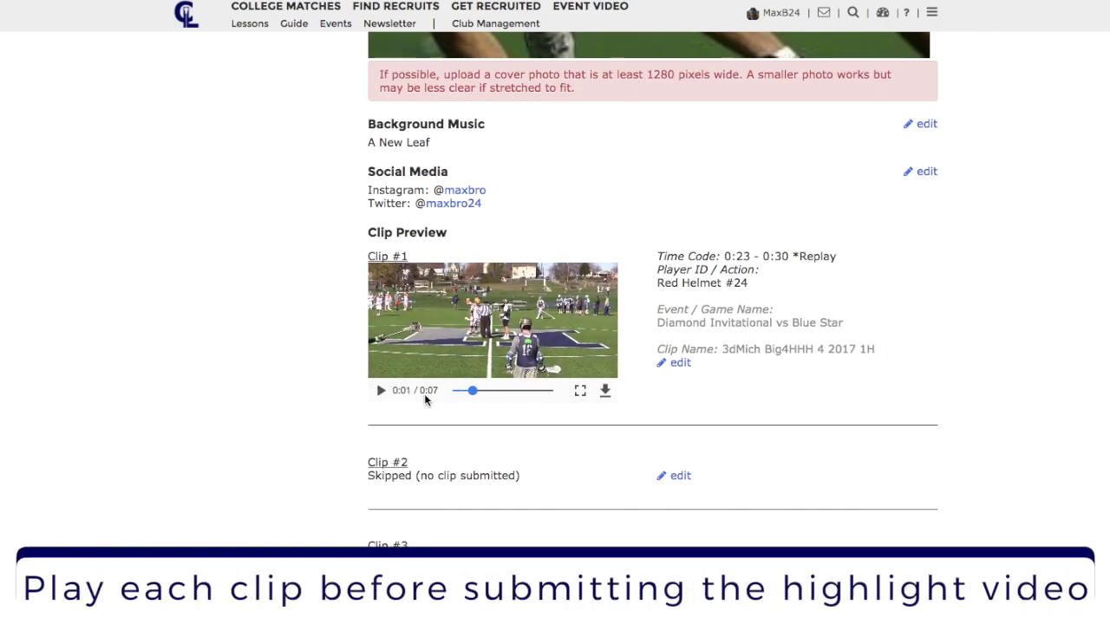